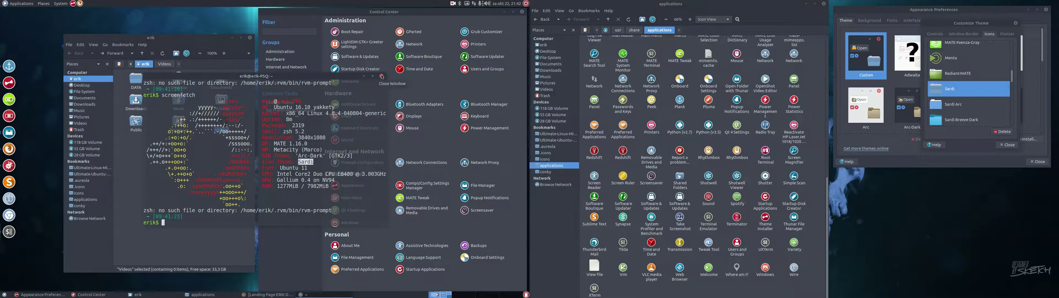
Close the terminal window and show the Accessories list in the Applications menu.
{"action": "left_click", "coordinate": [381, 77]}
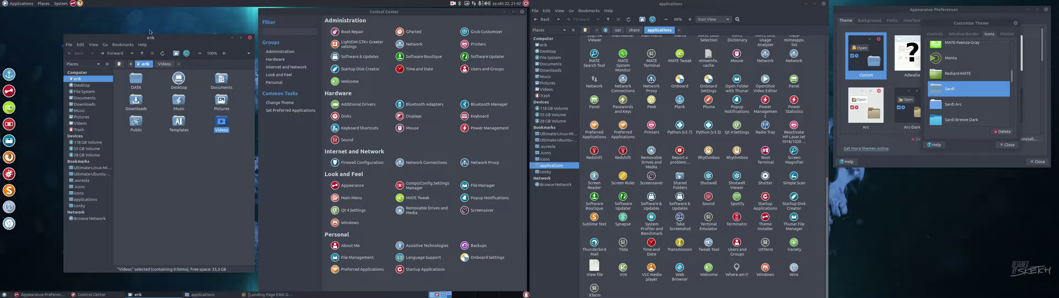
{"action": "left_click", "coordinate": [18, 3]}
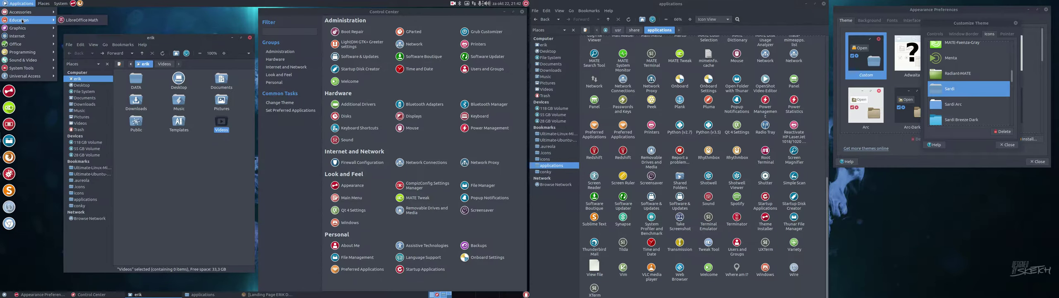
{"action": "mouse_move", "coordinate": [23, 12]}
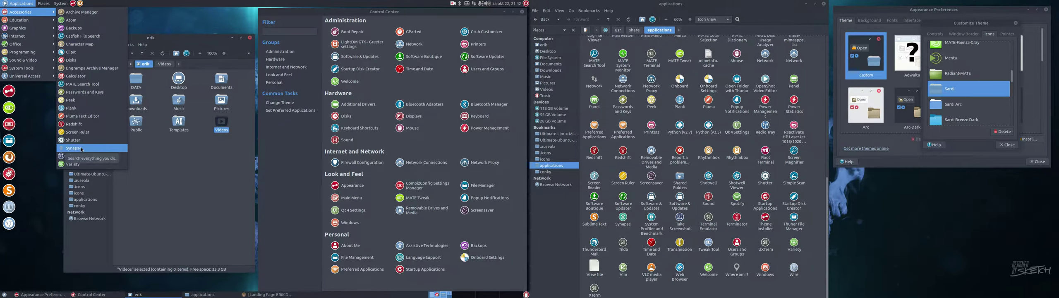
Launch Synapse from Accessories, then quit it from its options menu.
{"action": "left_click", "coordinate": [84, 148]}
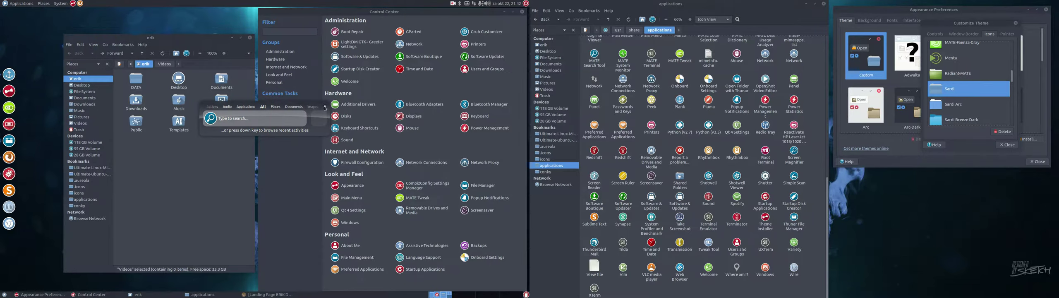
{"action": "left_click", "coordinate": [324, 107]}
{"action": "left_click", "coordinate": [337, 128]}
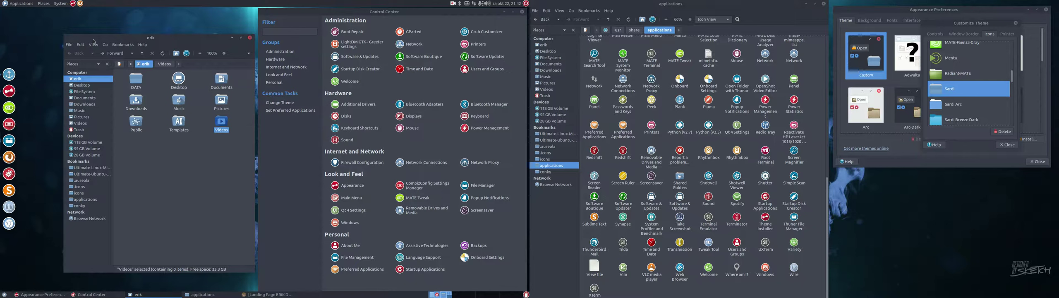
Relaunch Synapse, tick 'Show notification icon' in its Preferences, and close the settings.
{"action": "left_click", "coordinate": [19, 3]}
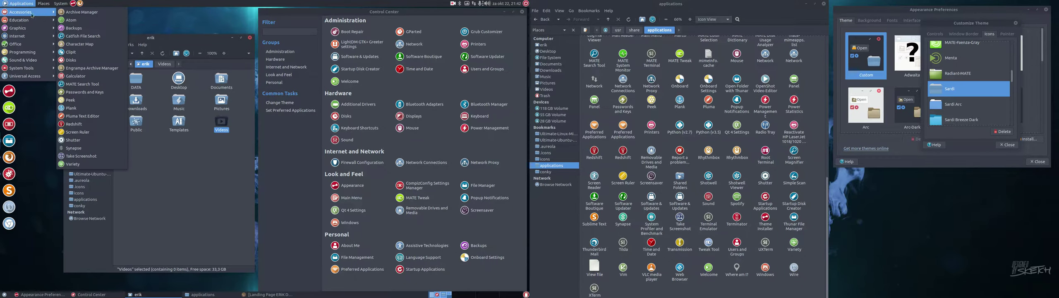
{"action": "mouse_move", "coordinate": [23, 11]}
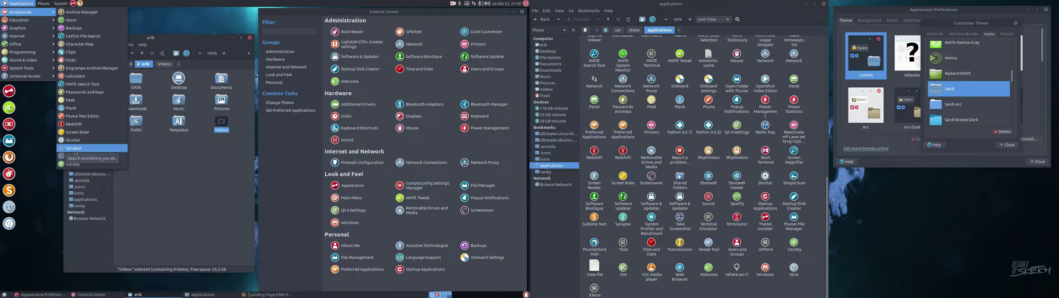
{"action": "left_click", "coordinate": [74, 148]}
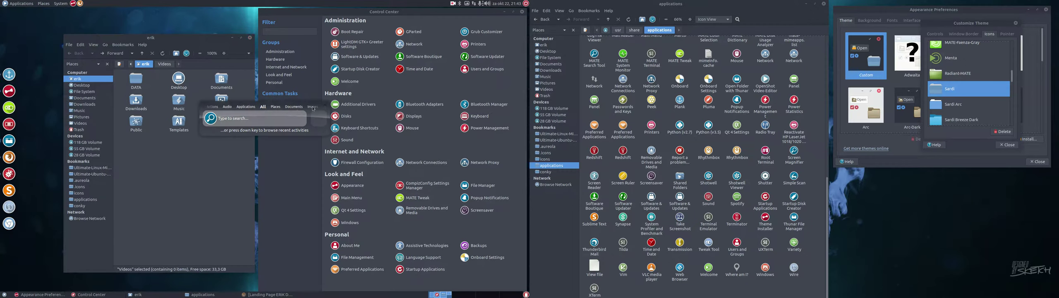
{"action": "left_click", "coordinate": [323, 107]}
{"action": "left_click", "coordinate": [328, 123]}
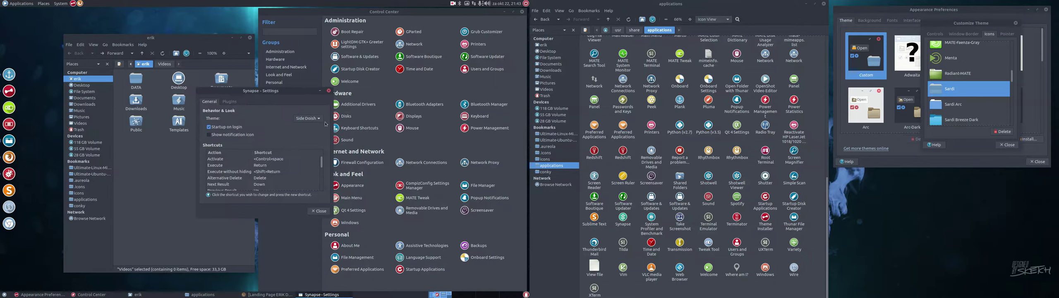
{"action": "left_click", "coordinate": [234, 135]}
{"action": "left_click", "coordinate": [328, 91]}
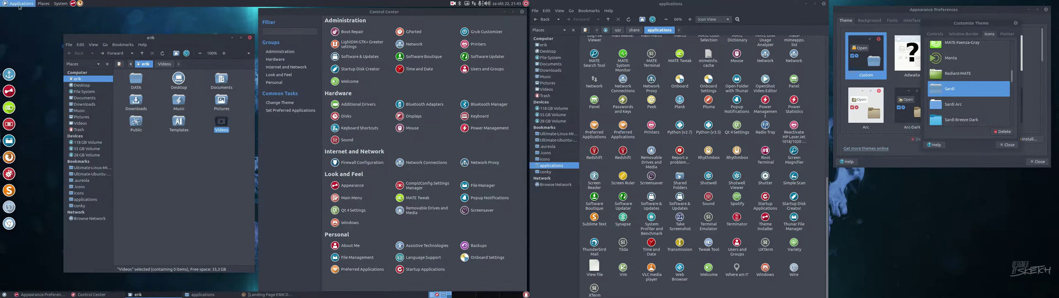
Choose Sardi Arc in the Icons list of Customize Theme.
{"action": "left_click", "coordinate": [20, 4]}
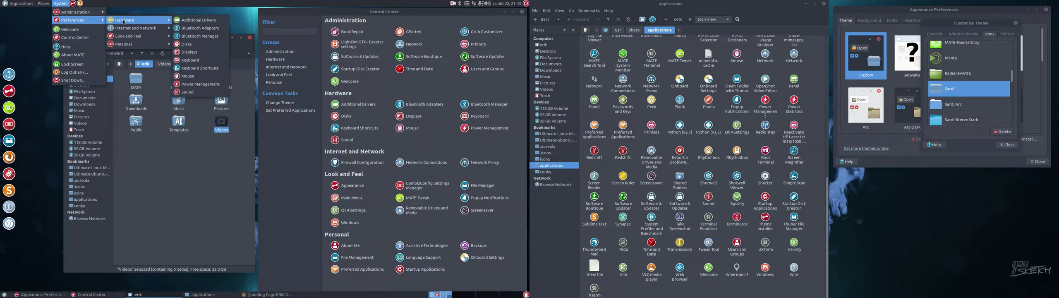
{"action": "mouse_move", "coordinate": [60, 3]}
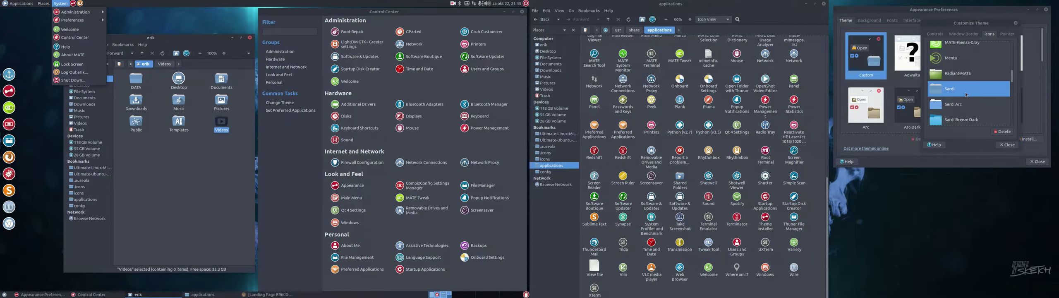
{"action": "left_click", "coordinate": [958, 107]}
{"action": "left_click", "coordinate": [958, 107]}
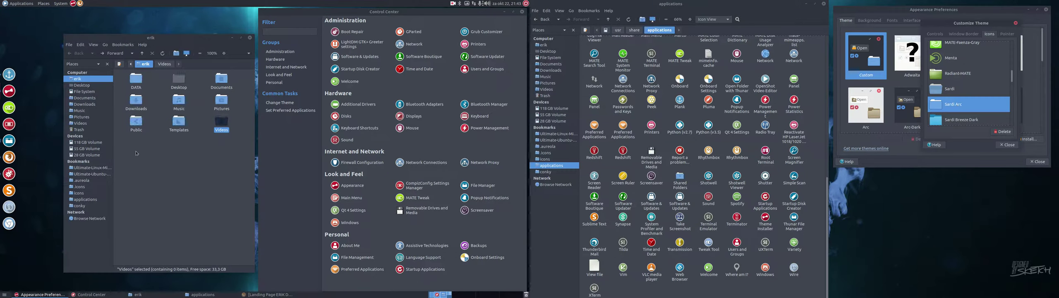
Inspect the Applications and System menu icons, then choose Sardi Breeze Dark as the icon theme.
{"action": "left_click", "coordinate": [127, 143]}
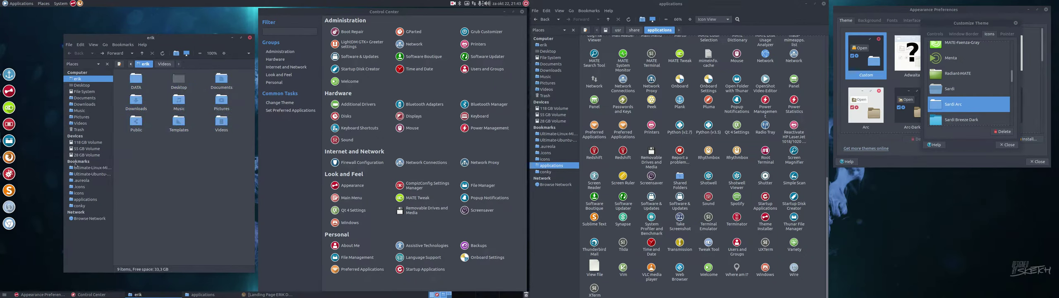
{"action": "left_click", "coordinate": [27, 5]}
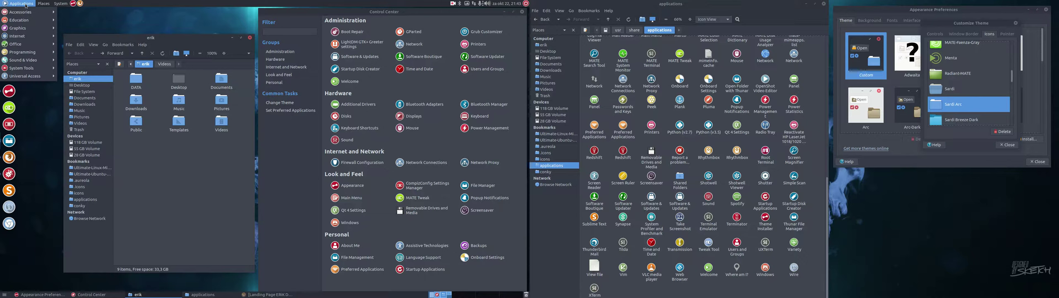
{"action": "left_click", "coordinate": [60, 3]}
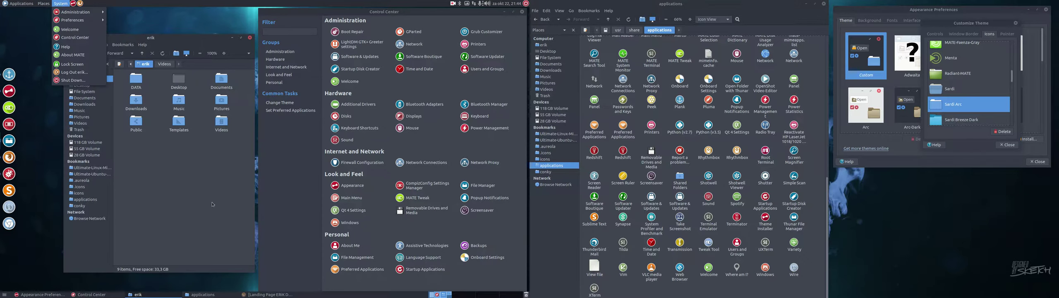
{"action": "left_click", "coordinate": [478, 153]}
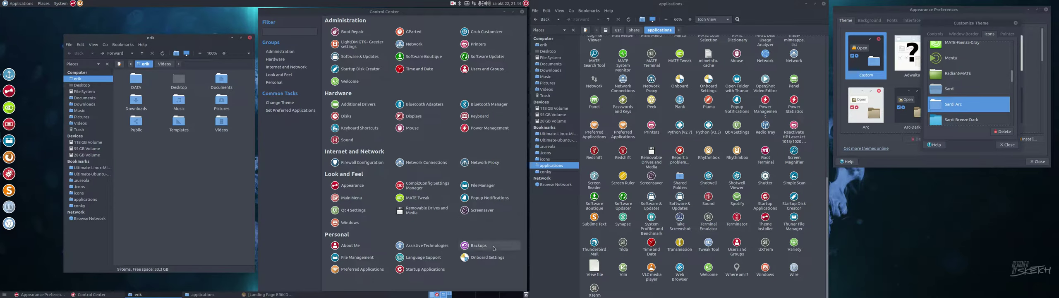
{"action": "left_click", "coordinate": [976, 120]}
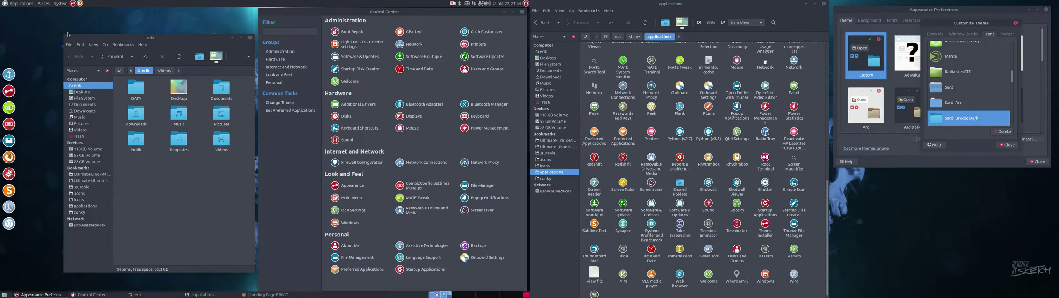
Check the menu icons, then scroll the Icons list and choose Sardi Colora.
{"action": "left_click", "coordinate": [21, 5]}
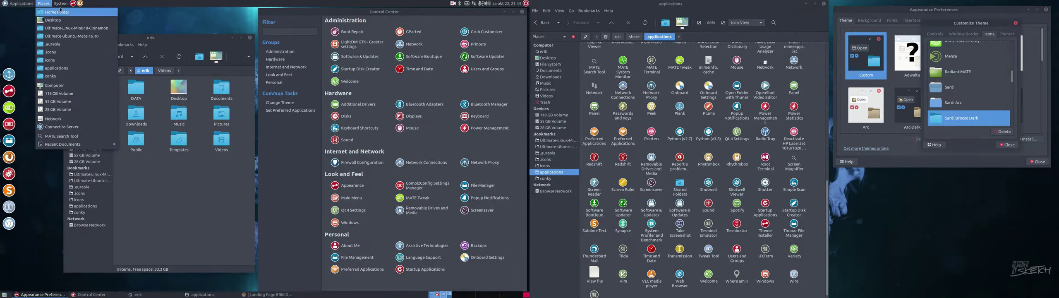
{"action": "mouse_move", "coordinate": [61, 4]}
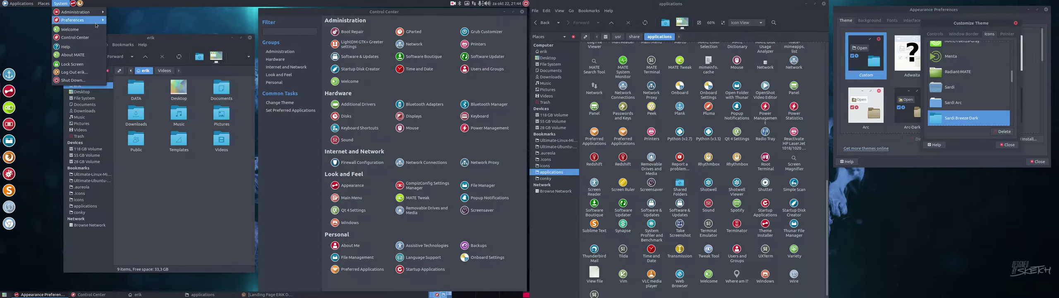
{"action": "mouse_move", "coordinate": [79, 20]}
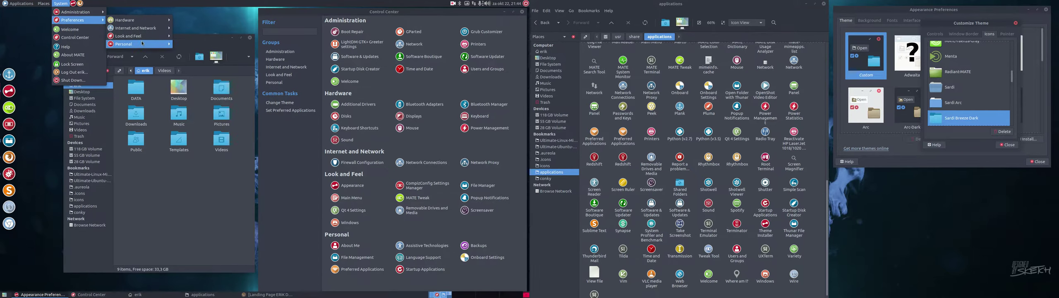
{"action": "left_click", "coordinate": [442, 90]}
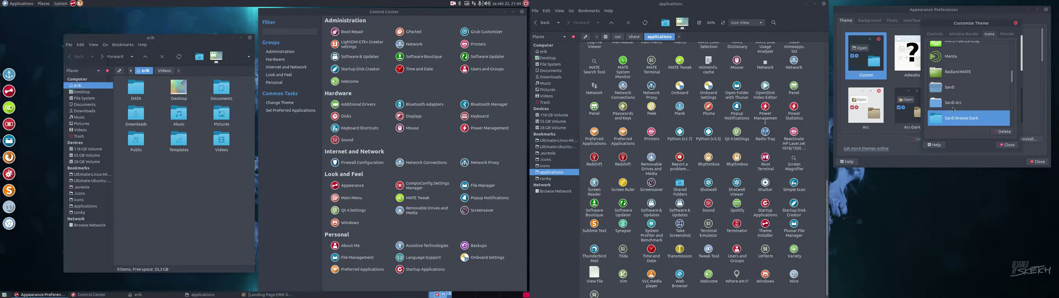
{"action": "scroll", "coordinate": [959, 108], "scroll_direction": "down", "scroll_amount": 3}
{"action": "left_click", "coordinate": [959, 87]}
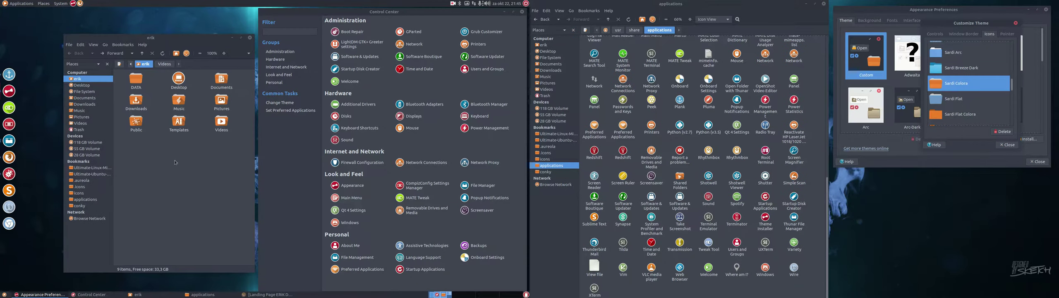
{"action": "left_click", "coordinate": [138, 137]}
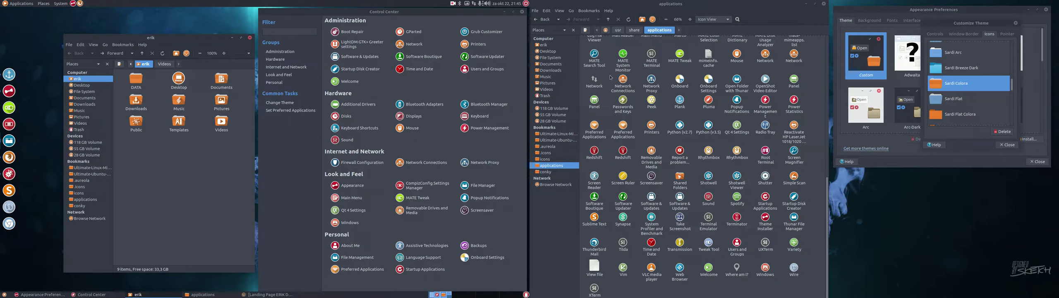
{"action": "scroll", "coordinate": [760, 121], "scroll_direction": "up", "scroll_amount": 2}
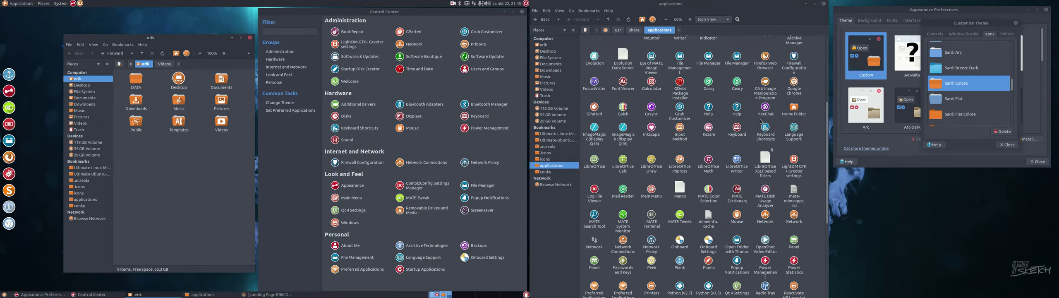
{"action": "scroll", "coordinate": [762, 121], "scroll_direction": "down", "scroll_amount": 2}
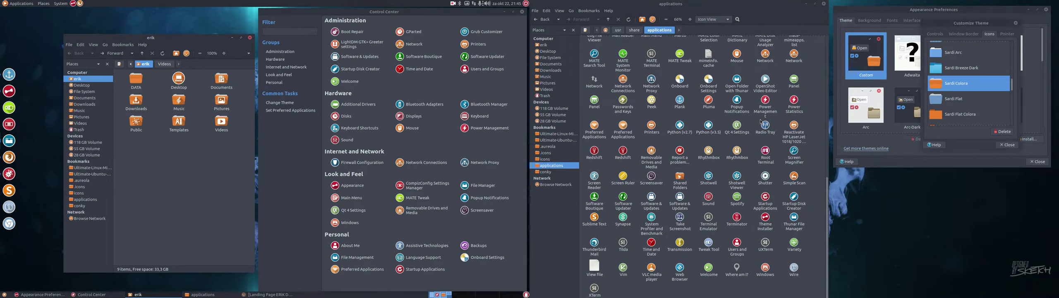
Choose Sardi Flat and inspect its icons in the Applications and System menus.
{"action": "left_click", "coordinate": [952, 101]}
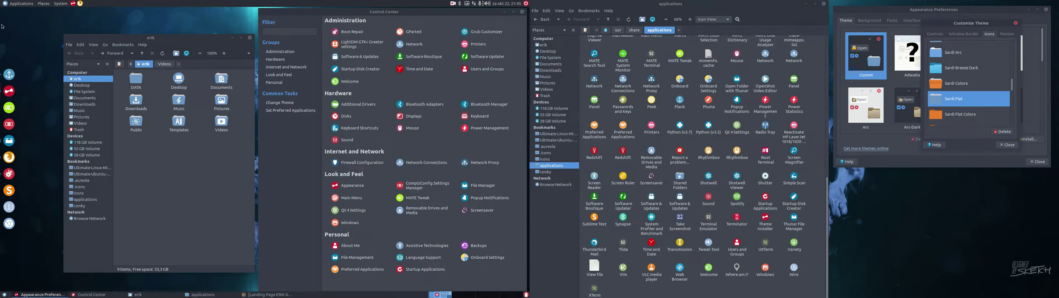
{"action": "left_click", "coordinate": [19, 4]}
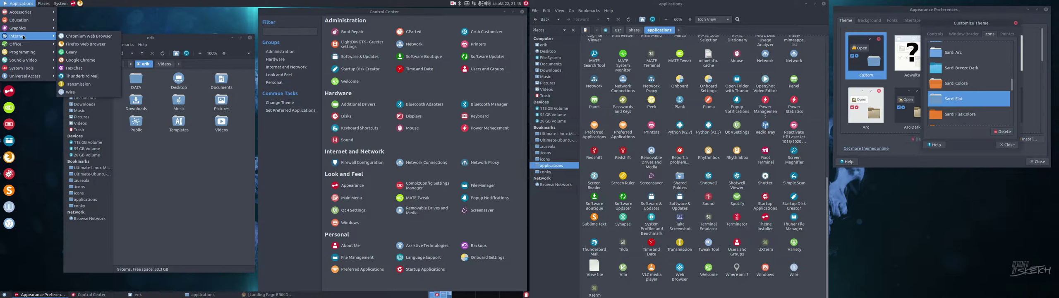
{"action": "mouse_move", "coordinate": [25, 67]}
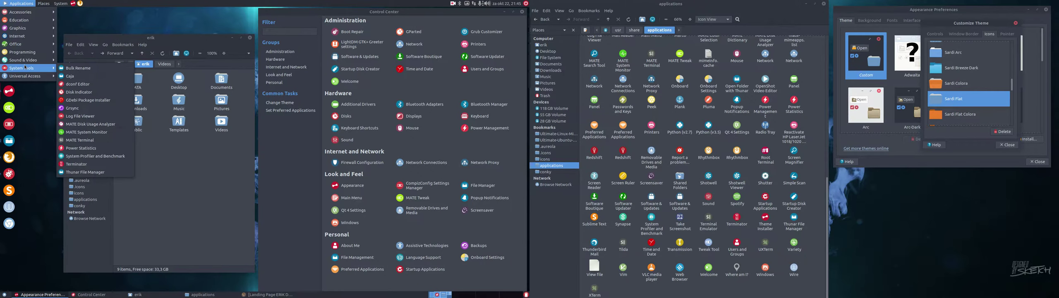
{"action": "left_click", "coordinate": [61, 3]}
{"action": "mouse_move", "coordinate": [76, 20]}
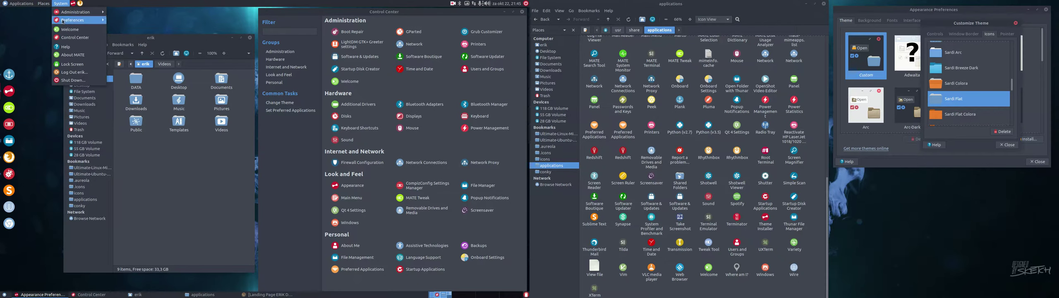
Try Sardi Flat Colora, then scroll down and settle on Sardi Flat Majestic.
{"action": "left_click", "coordinate": [972, 116]}
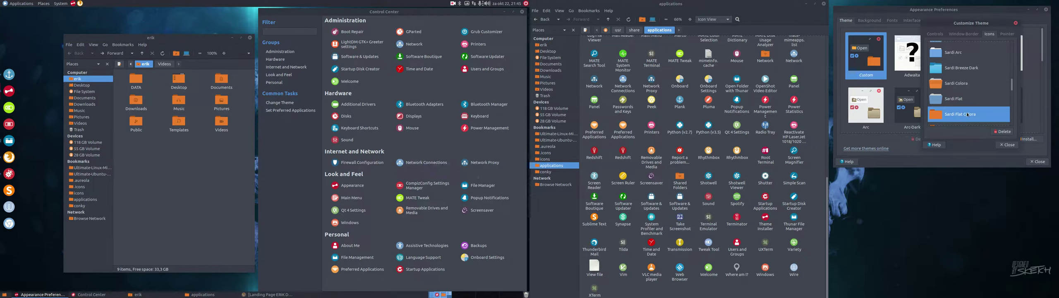
{"action": "scroll", "coordinate": [975, 125], "scroll_direction": "down", "scroll_amount": 3}
{"action": "left_click", "coordinate": [964, 97]}
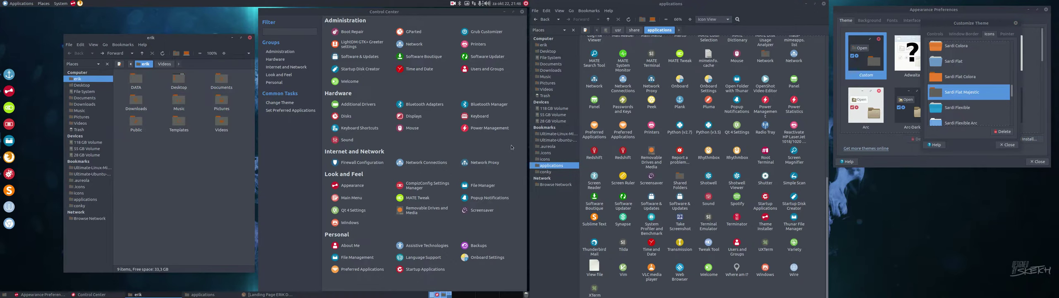
{"action": "left_click", "coordinate": [969, 109]}
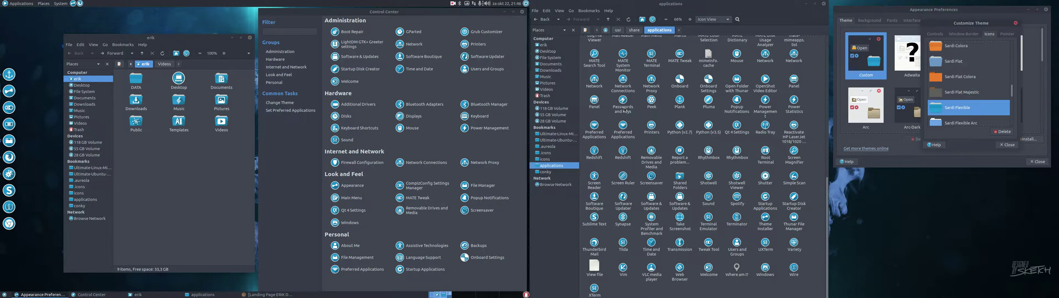
{"action": "left_click", "coordinate": [19, 2]}
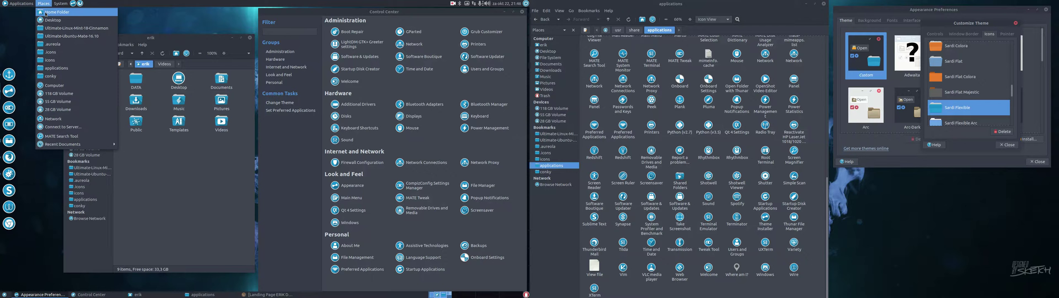
{"action": "mouse_move", "coordinate": [79, 12]}
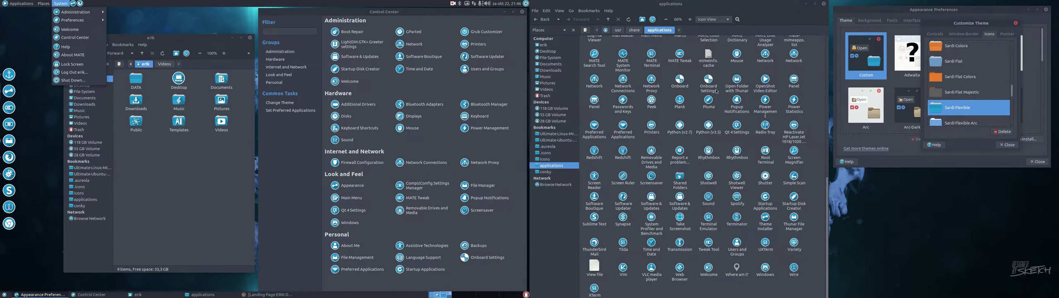
{"action": "left_click", "coordinate": [701, 117]}
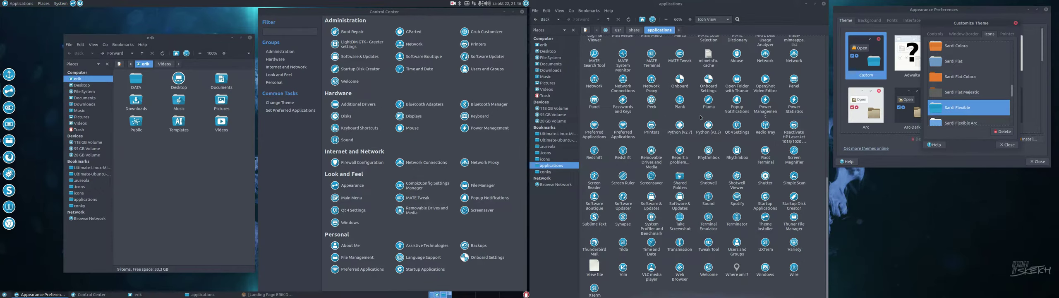
{"action": "scroll", "coordinate": [701, 118], "scroll_direction": "up", "scroll_amount": 3}
{"action": "scroll", "coordinate": [699, 116], "scroll_direction": "up", "scroll_amount": 2}
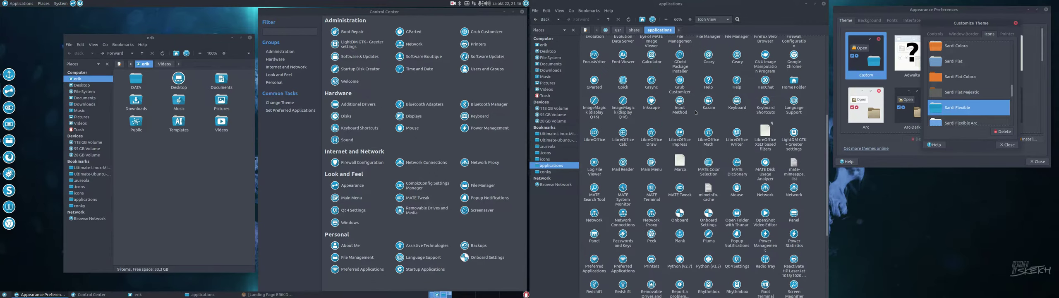
{"action": "scroll", "coordinate": [696, 113], "scroll_direction": "up", "scroll_amount": 1}
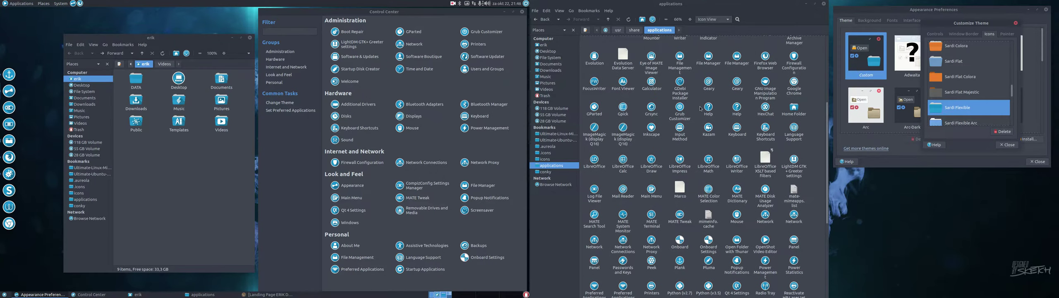
{"action": "scroll", "coordinate": [699, 110], "scroll_direction": "up", "scroll_amount": 3}
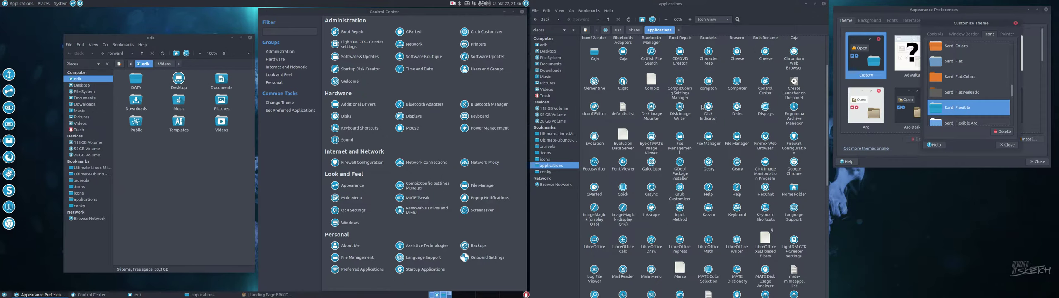
{"action": "scroll", "coordinate": [699, 101], "scroll_direction": "up", "scroll_amount": 2}
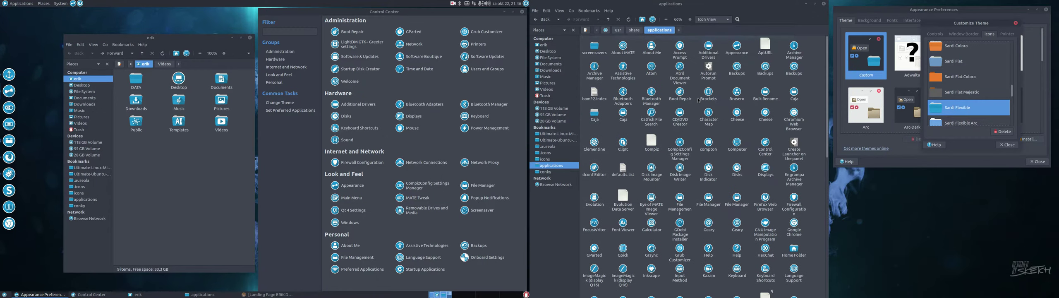
{"action": "scroll", "coordinate": [699, 101], "scroll_direction": "down", "scroll_amount": 8}
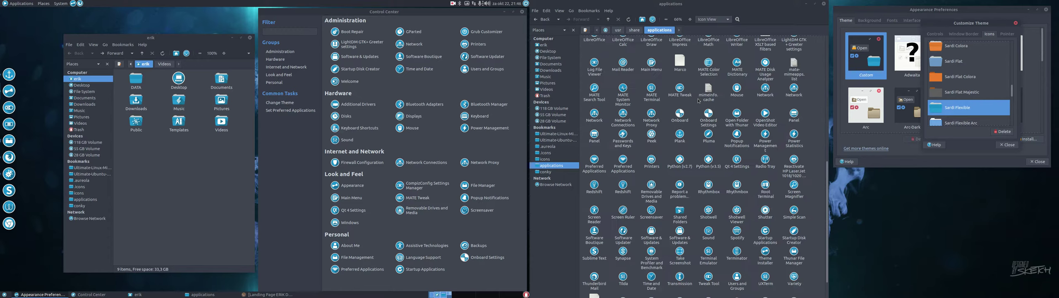
{"action": "scroll", "coordinate": [699, 101], "scroll_direction": "down", "scroll_amount": 4}
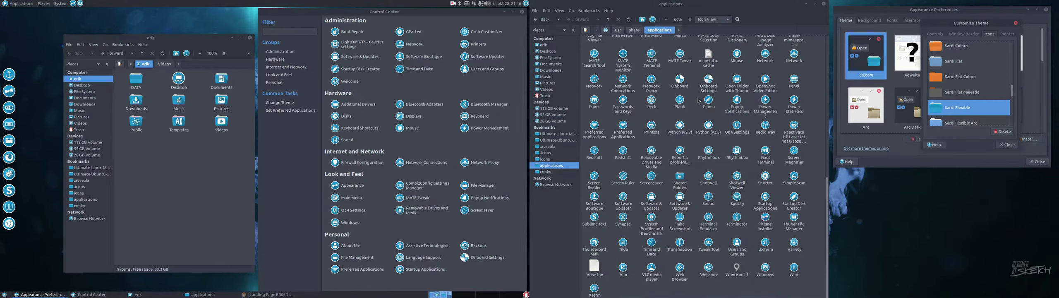
Apply Sardi Flexible Arc and check its icons on the selected home folders and panel menu.
{"action": "left_click", "coordinate": [967, 123]}
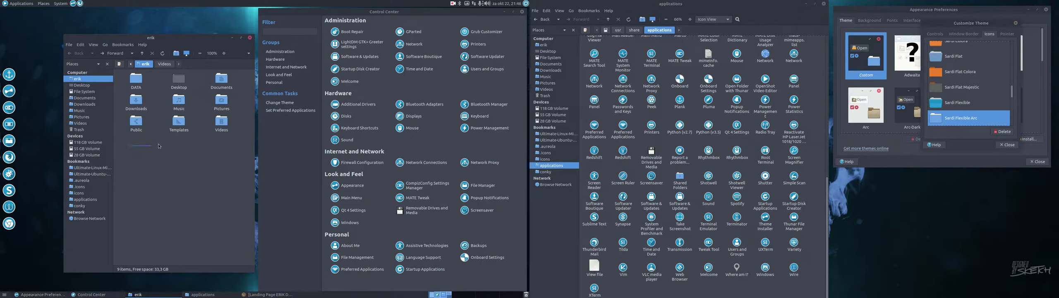
{"action": "key", "text": "ctrl+a"}
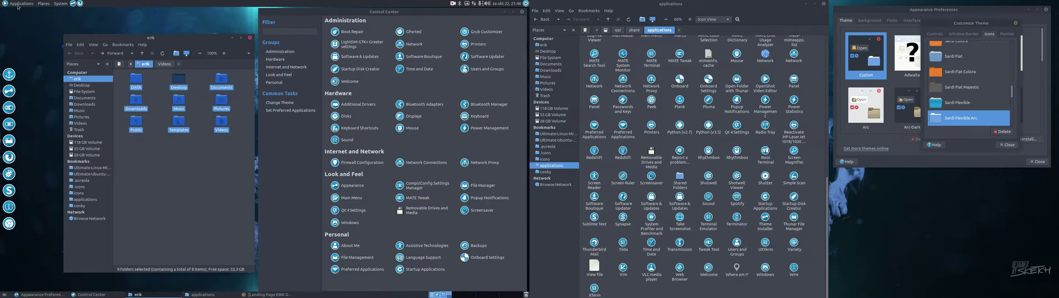
{"action": "left_click", "coordinate": [18, 5]}
{"action": "mouse_move", "coordinate": [43, 3]}
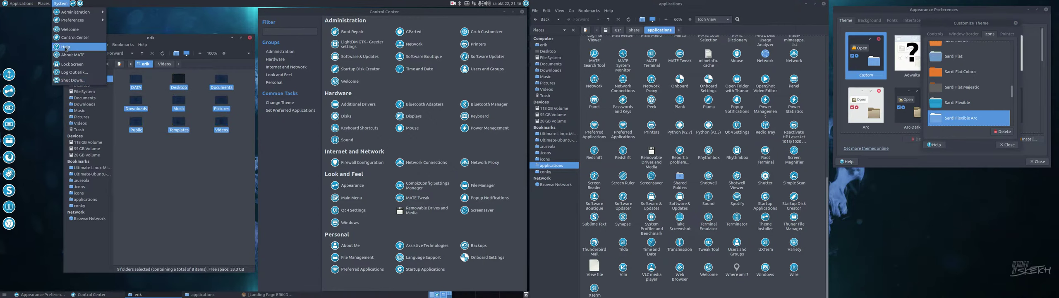
{"action": "left_click", "coordinate": [501, 177]}
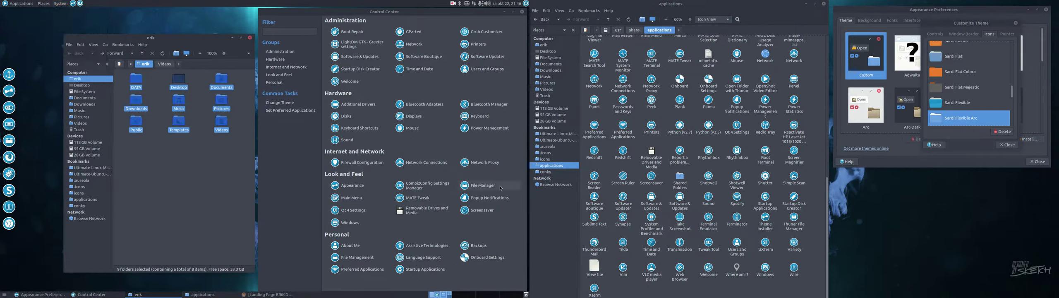
Open and close Removable Drives and Media settings to inspect its Sardi Flexible Arc icons.
{"action": "left_click", "coordinate": [420, 210]}
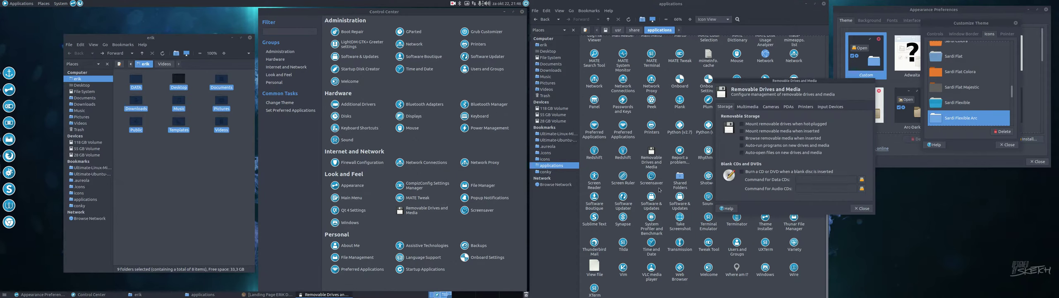
{"action": "left_click", "coordinate": [862, 208]}
{"action": "scroll", "coordinate": [694, 230], "scroll_direction": "up", "scroll_amount": 5}
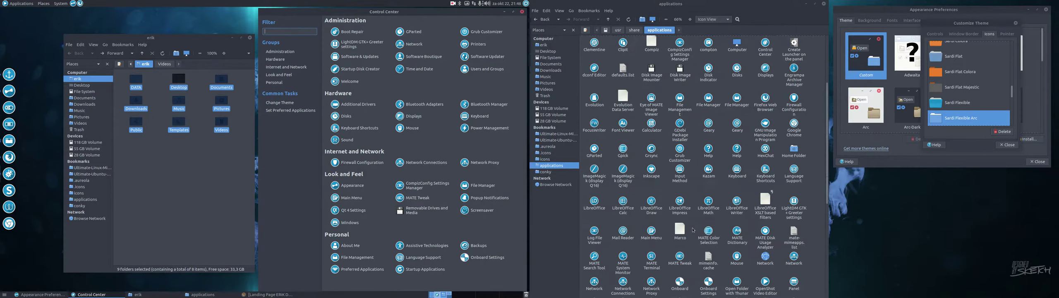
{"action": "scroll", "coordinate": [959, 112], "scroll_direction": "down", "scroll_amount": 2}
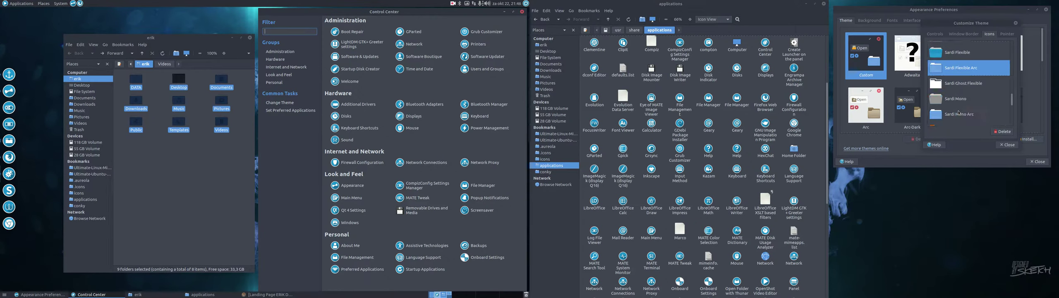
Apply Sardi Ghost Flexible, scroll through the applications folder, and open the Applications menu.
{"action": "left_click", "coordinate": [956, 85]}
{"action": "scroll", "coordinate": [669, 158], "scroll_direction": "down", "scroll_amount": 1}
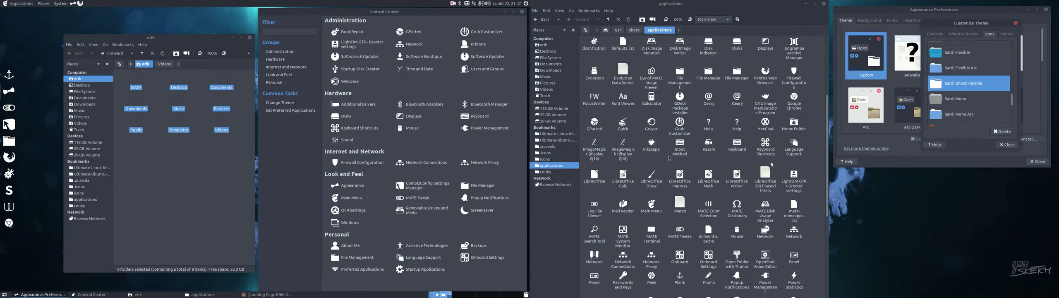
{"action": "scroll", "coordinate": [670, 159], "scroll_direction": "down", "scroll_amount": 5}
{"action": "scroll", "coordinate": [670, 161], "scroll_direction": "up", "scroll_amount": 8}
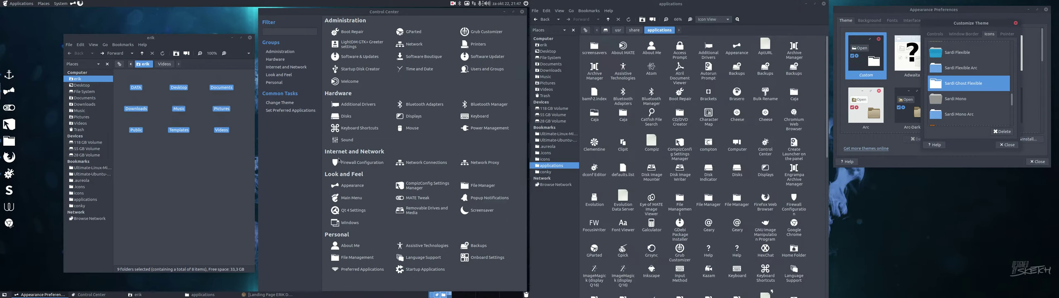
{"action": "left_click", "coordinate": [18, 4]}
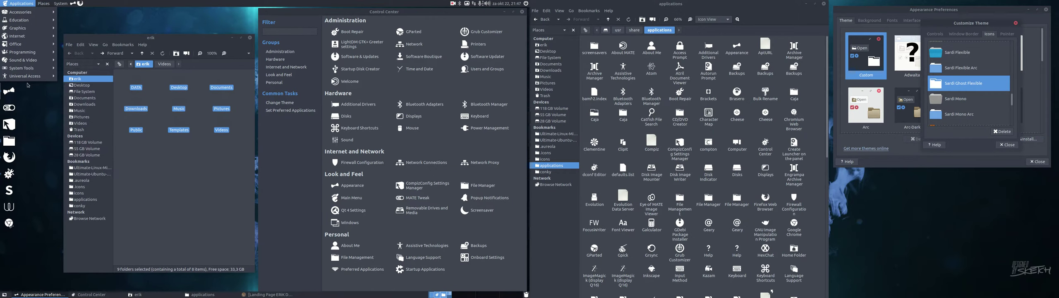
Apply Sardi Mono and check its icons in the home folder and Applications menu.
{"action": "left_click", "coordinate": [979, 103]}
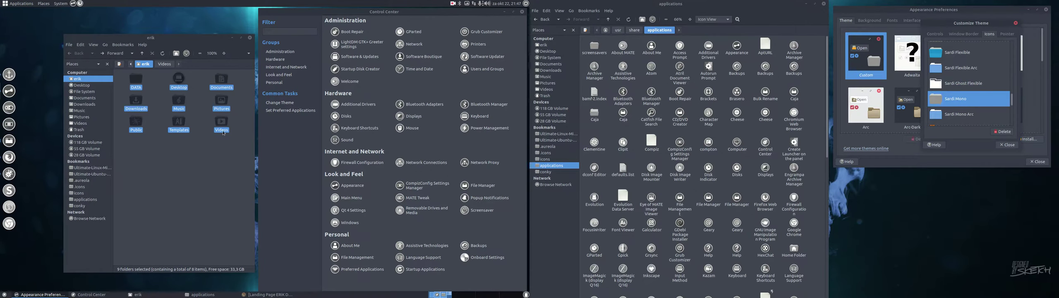
{"action": "left_click", "coordinate": [162, 167]}
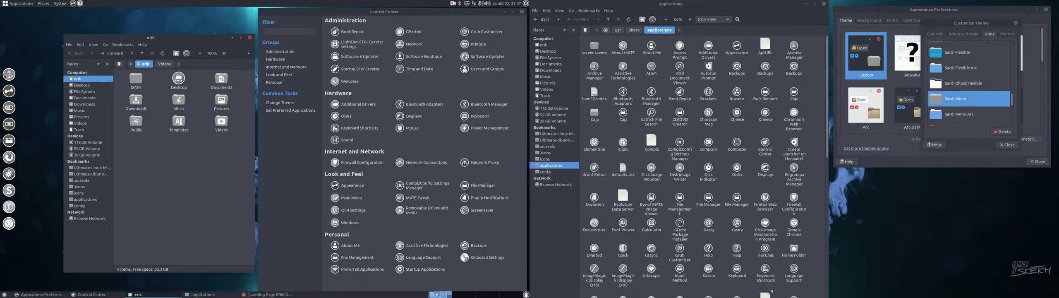
{"action": "left_click", "coordinate": [15, 3]}
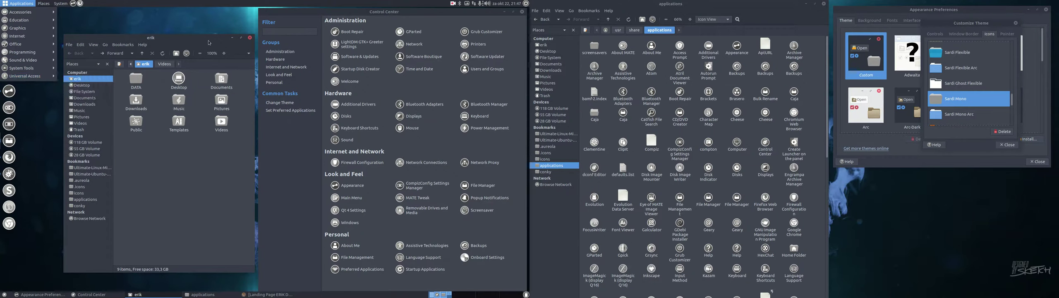
Apply Sardi Mono Arc and select all home folder items to view the new icons.
{"action": "left_click", "coordinate": [963, 118]}
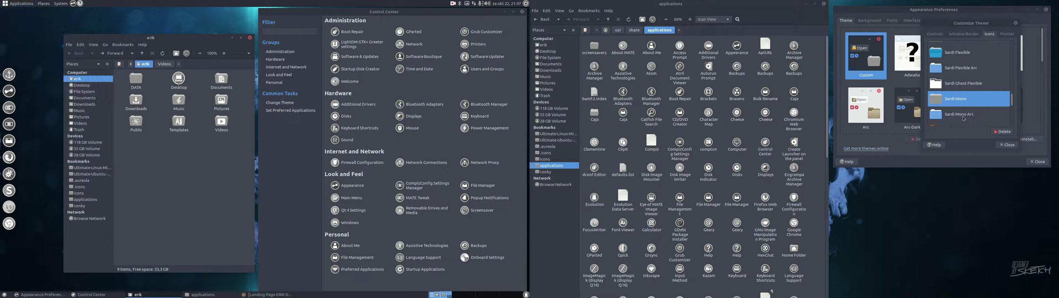
{"action": "left_click", "coordinate": [130, 153]}
{"action": "key", "text": "ctrl+a"}
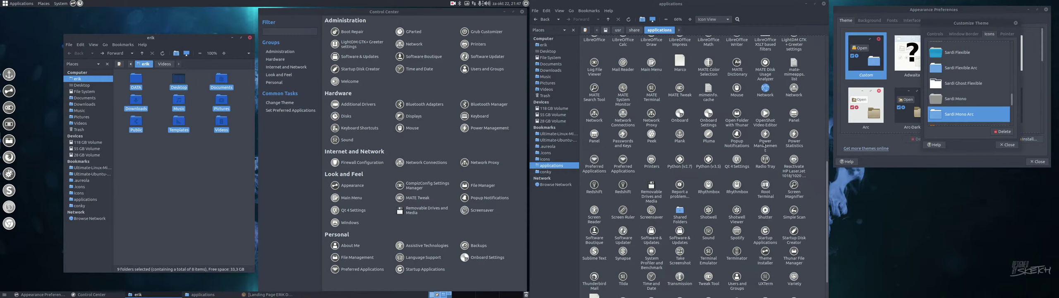
Scroll the Icons list, apply Sardi Mono Colora, and close the monitor preferences.
{"action": "scroll", "coordinate": [959, 94], "scroll_direction": "down", "scroll_amount": 2}
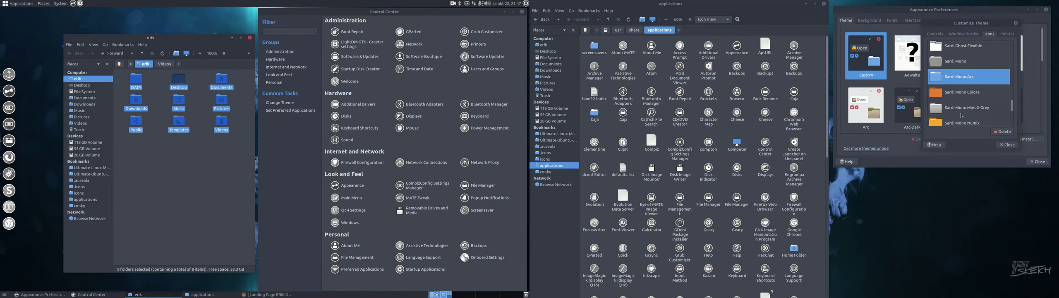
{"action": "scroll", "coordinate": [958, 95], "scroll_direction": "down", "scroll_amount": 2}
{"action": "left_click", "coordinate": [950, 68]}
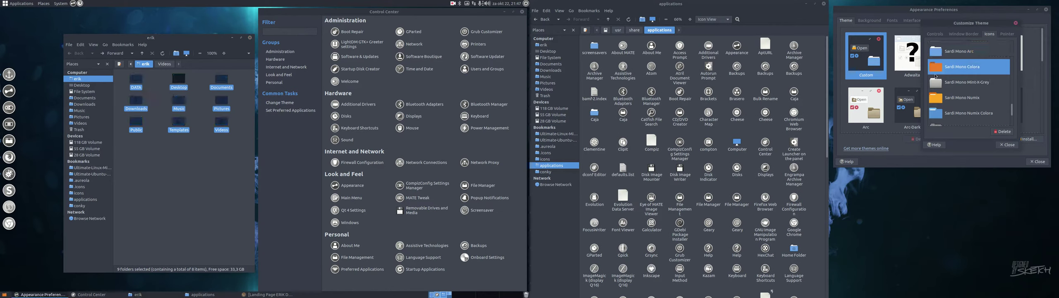
{"action": "left_click", "coordinate": [168, 153]}
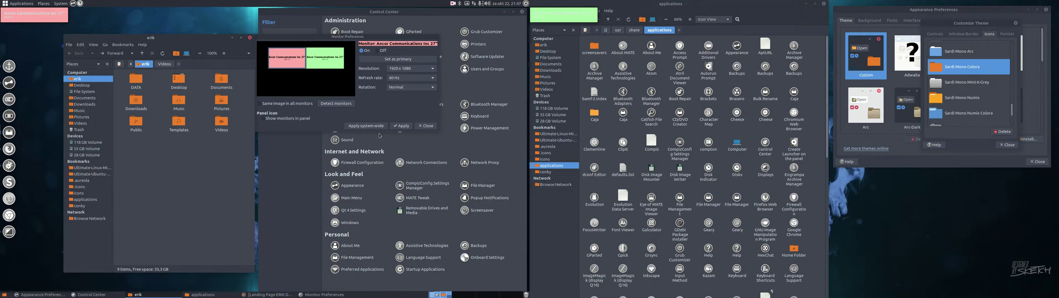
{"action": "left_click", "coordinate": [433, 125]}
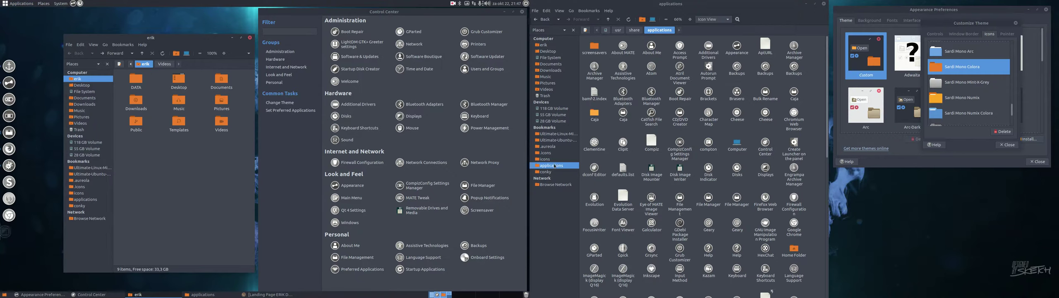
Apply Sardi Mono Mint-X-Grey and select the nine home folders to check their icons.
{"action": "left_click", "coordinate": [969, 84]}
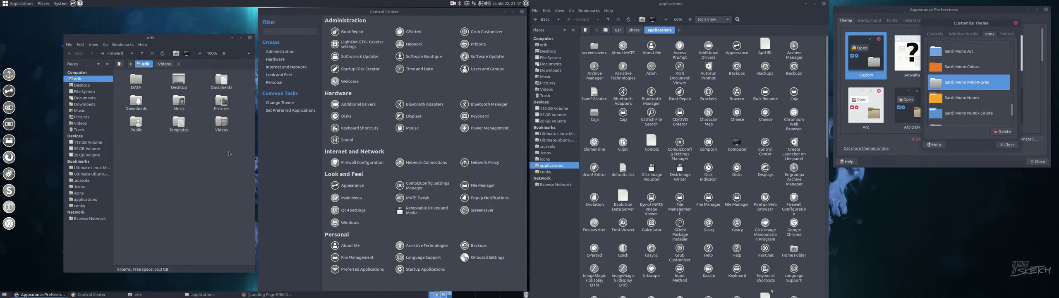
{"action": "left_click_drag", "start_coordinate": [129, 152], "coordinate": [238, 110]}
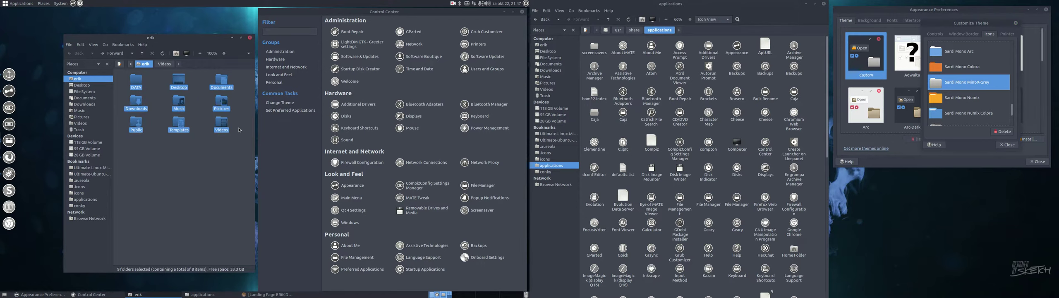
{"action": "left_click", "coordinate": [238, 151]}
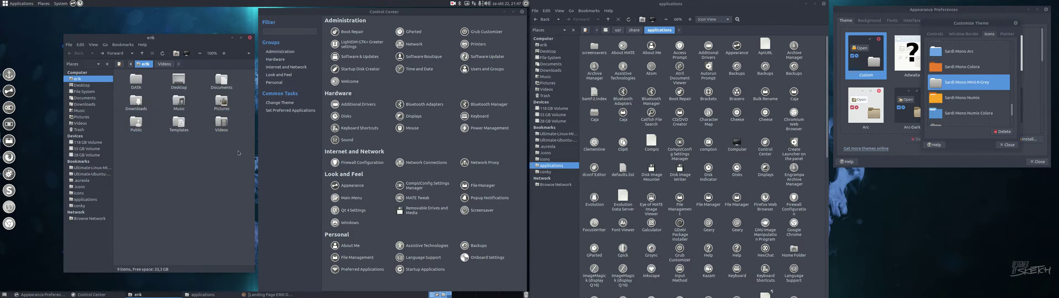
Return to the Control Center and step down the Icons list to Sardi Mono Numix.
{"action": "left_click", "coordinate": [436, 148]}
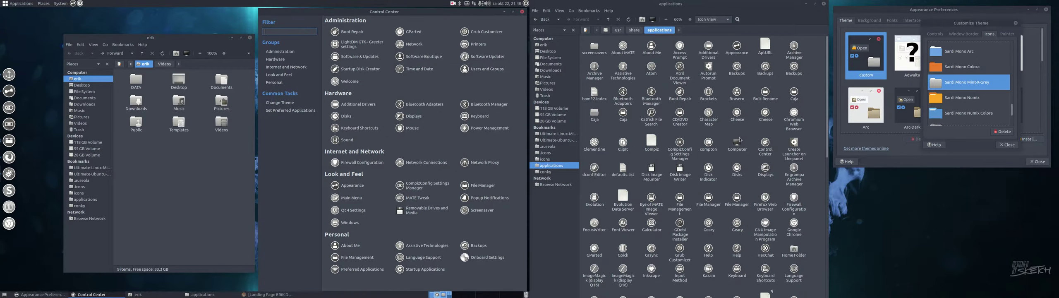
{"action": "scroll", "coordinate": [737, 140], "scroll_direction": "down", "scroll_amount": 2}
{"action": "scroll", "coordinate": [737, 140], "scroll_direction": "down", "scroll_amount": 2}
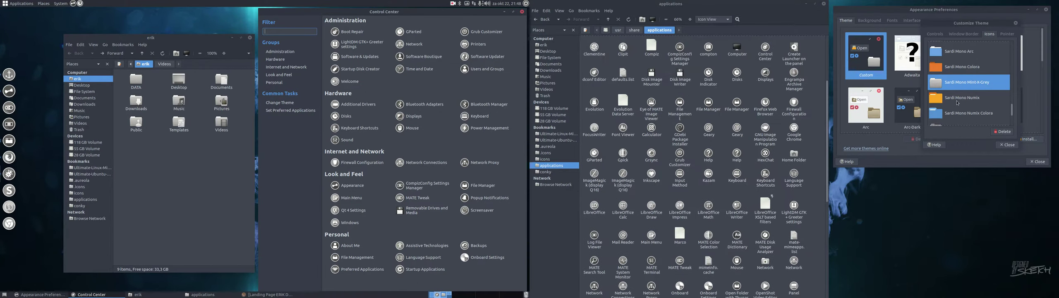
{"action": "key", "text": "alt+Tab"}
{"action": "key", "text": "Down"}
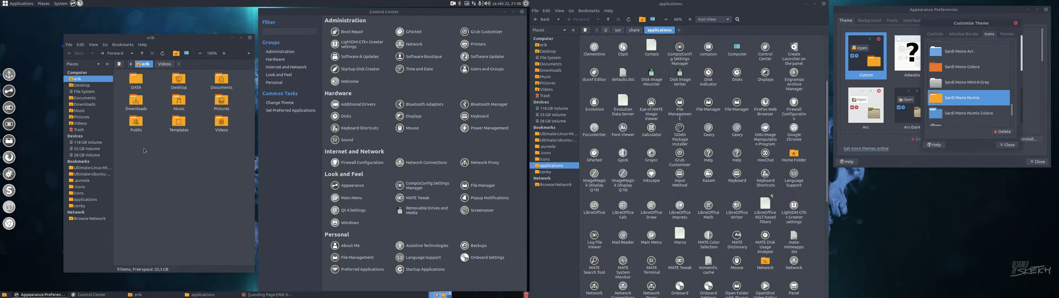
Check the current menu icons, then apply Sardi Mono Numix Colora as the icon theme.
{"action": "left_click", "coordinate": [21, 5]}
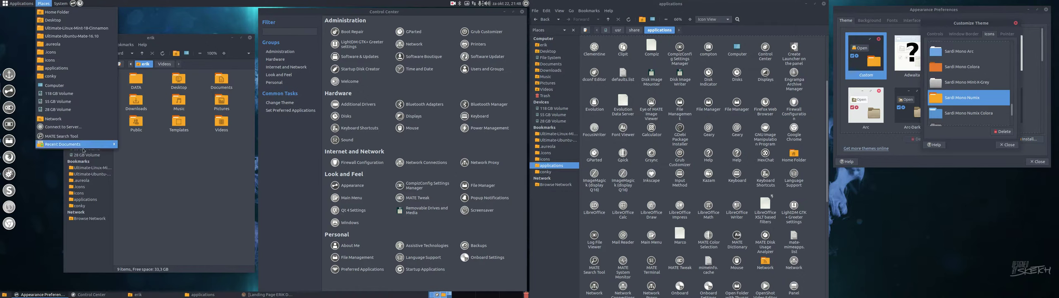
{"action": "left_click", "coordinate": [469, 154]}
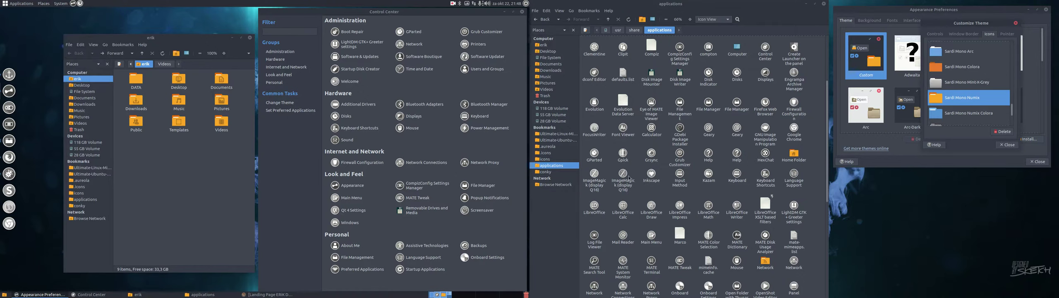
{"action": "left_click", "coordinate": [987, 117]}
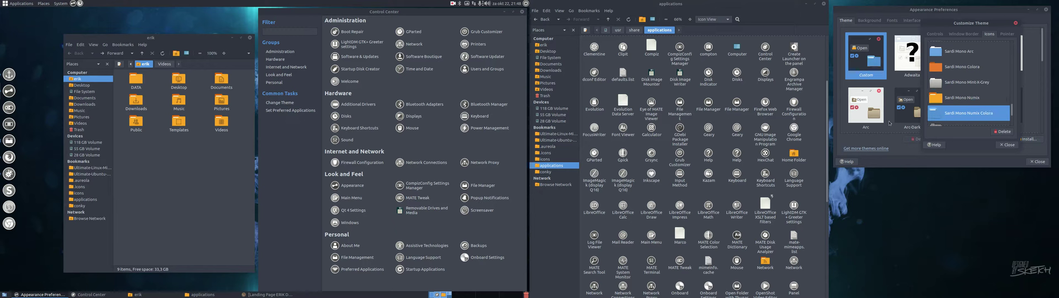
{"action": "left_click", "coordinate": [174, 158]}
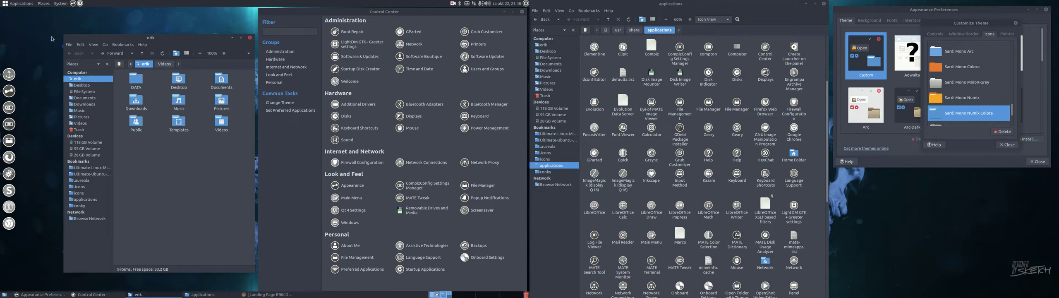
Review the Applications menu and applications folder icons under Sardi Mono Numix Colora.
{"action": "left_click", "coordinate": [28, 5]}
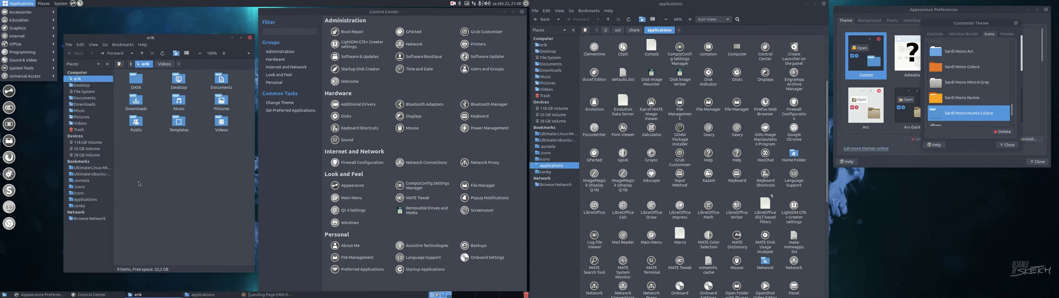
{"action": "left_click", "coordinate": [389, 168]}
{"action": "left_click", "coordinate": [729, 158]}
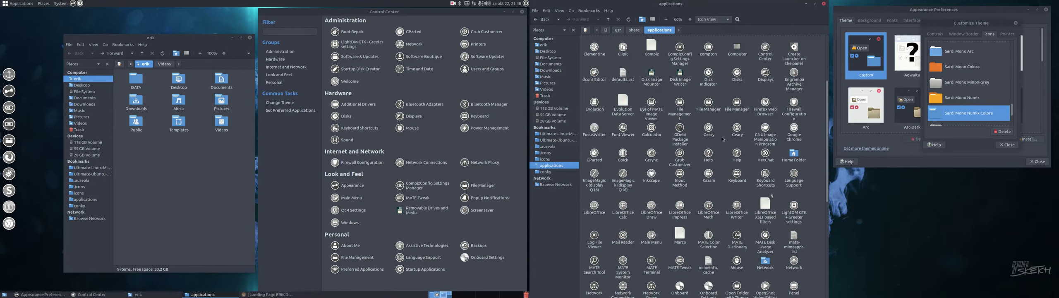
{"action": "scroll", "coordinate": [729, 158], "scroll_direction": "down", "scroll_amount": 2}
{"action": "scroll", "coordinate": [728, 158], "scroll_direction": "up", "scroll_amount": 5}
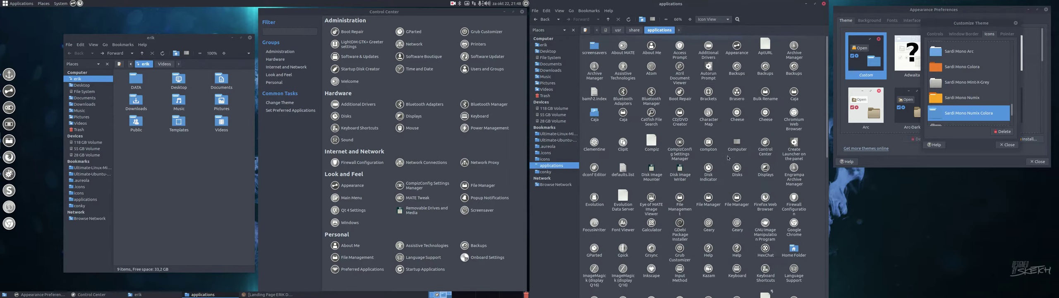
{"action": "scroll", "coordinate": [932, 118], "scroll_direction": "down", "scroll_amount": 3}
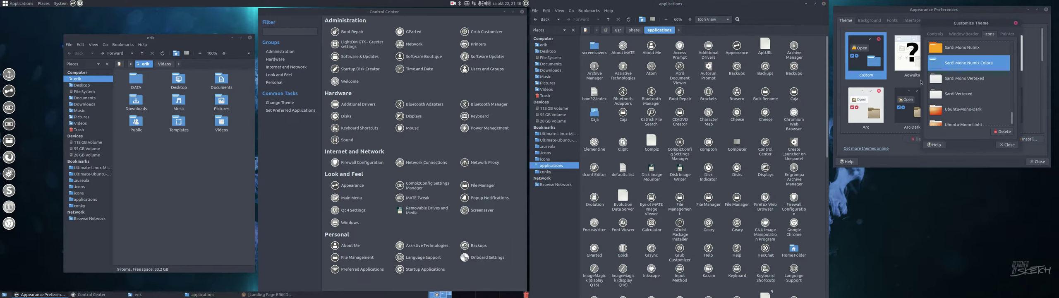
Apply Sardi Mono Vertexed, then Sardi Vertexed, as the icon theme.
{"action": "left_click", "coordinate": [951, 79]}
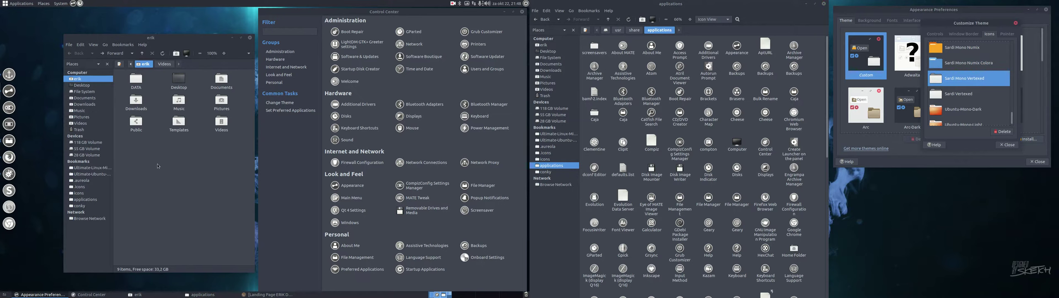
{"action": "left_click", "coordinate": [941, 100]}
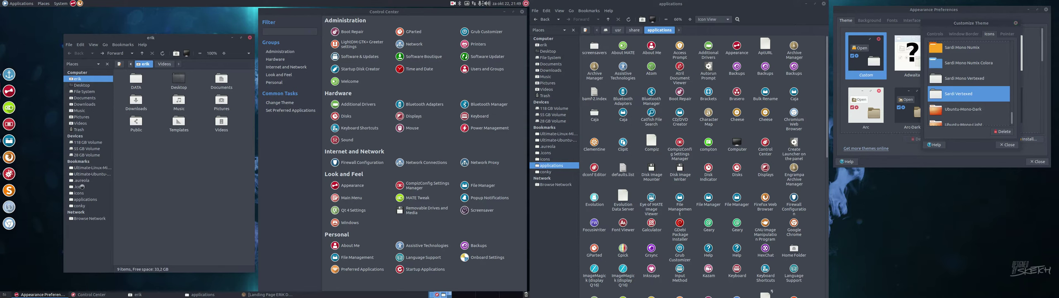
Open the .icons folder from the file manager sidebar to show the Sardi theme folders.
{"action": "left_click", "coordinate": [80, 187]}
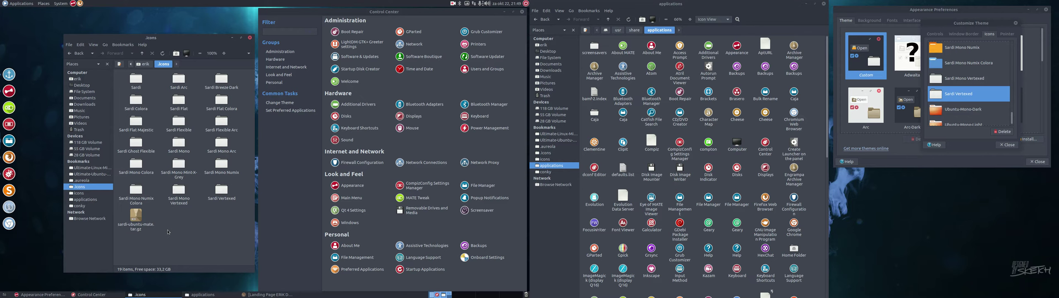
Try Sardi Mono Numix Colora, Sardi Mono Numix and Sardi Mono Colora, checking the Applications menu.
{"action": "left_click", "coordinate": [5, 5]}
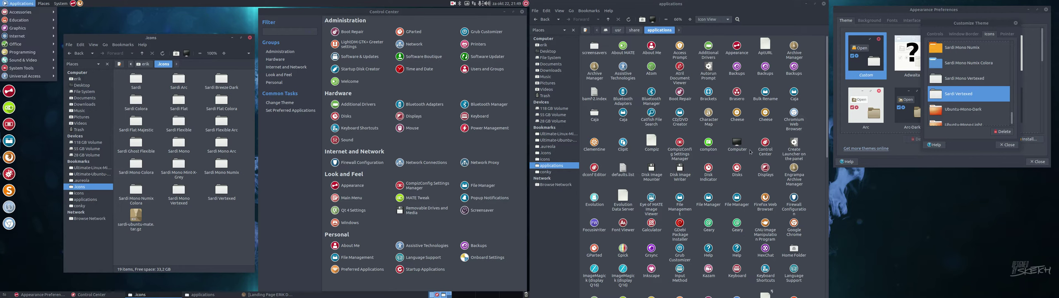
{"action": "left_click", "coordinate": [999, 85]}
{"action": "scroll", "coordinate": [973, 84], "scroll_direction": "up", "scroll_amount": 2}
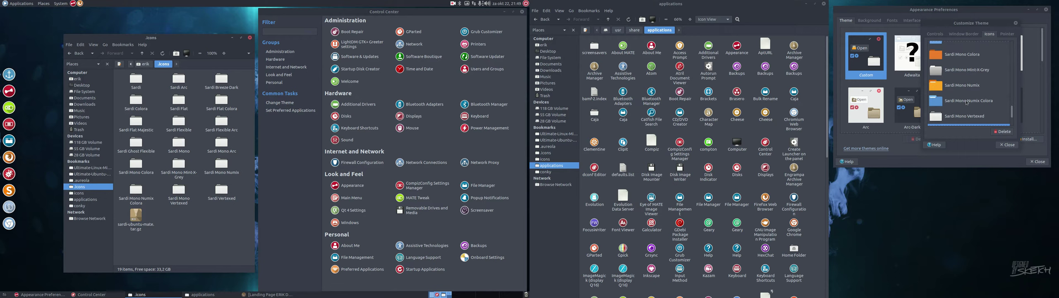
{"action": "left_click", "coordinate": [967, 102]}
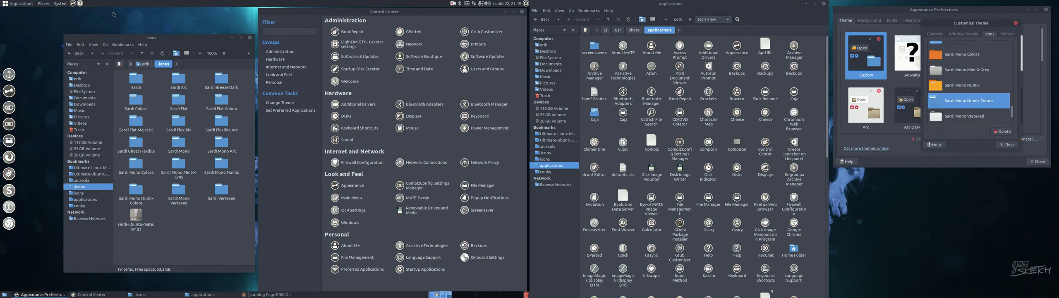
{"action": "left_click", "coordinate": [5, 3]}
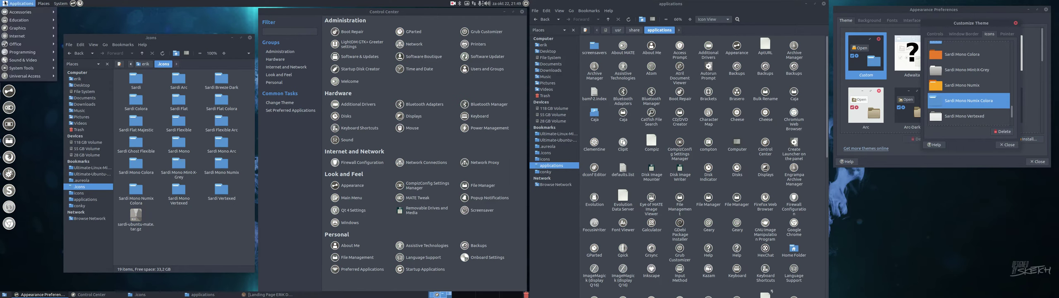
{"action": "left_click", "coordinate": [981, 84]}
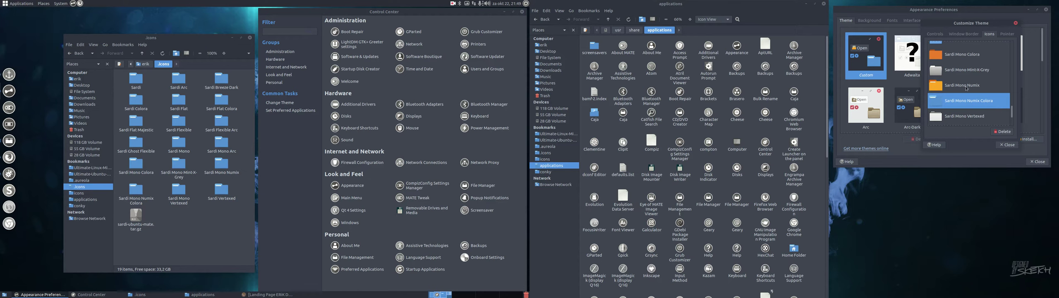
{"action": "left_click", "coordinate": [961, 90]}
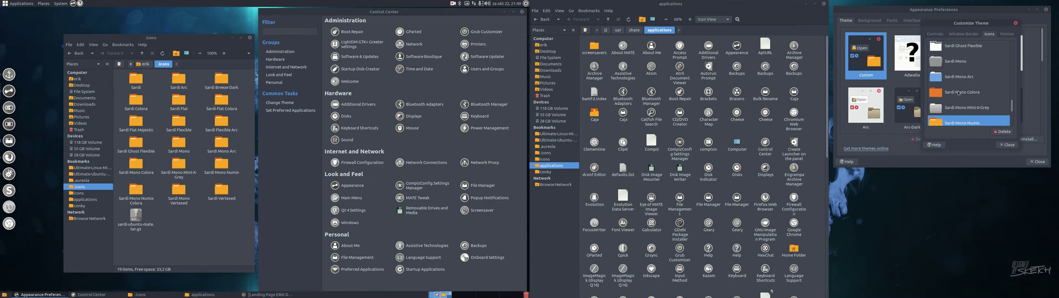
Inspect the Applications and System menu icons, then try Sardi Mono Arc and Sardi Mono.
{"action": "left_click", "coordinate": [8, 4]}
{"action": "left_click", "coordinate": [60, 4]}
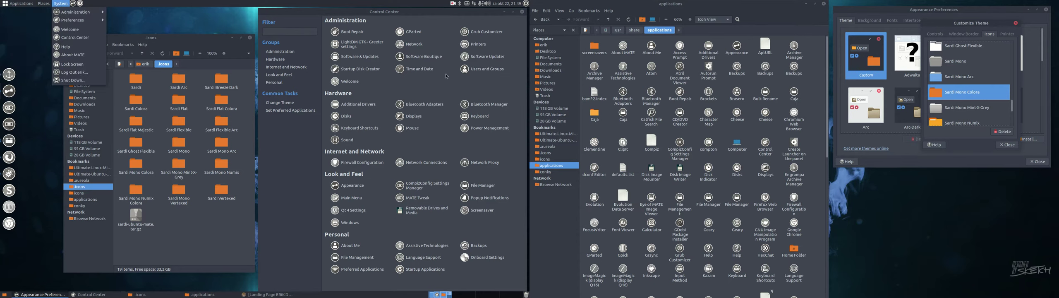
{"action": "left_click", "coordinate": [966, 80]}
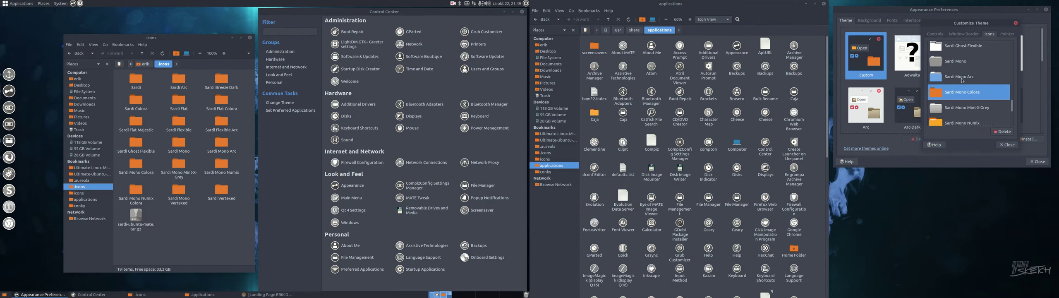
{"action": "left_click", "coordinate": [963, 81]}
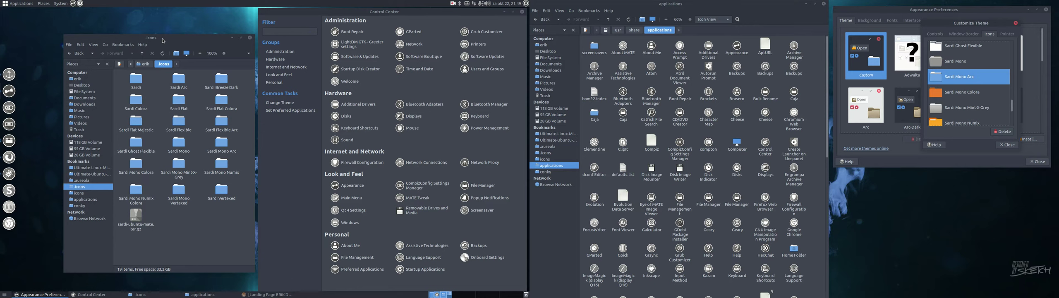
{"action": "left_click", "coordinate": [960, 66]}
{"action": "scroll", "coordinate": [956, 72], "scroll_direction": "up", "scroll_amount": 2}
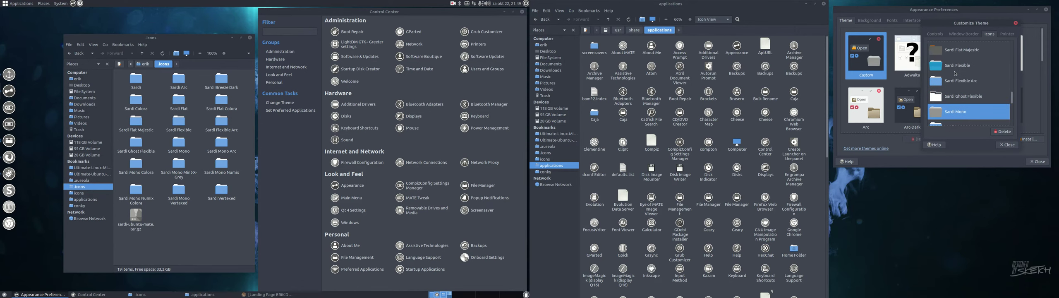
Step through Sardi Ghost Flexible, Flexible Arc, Flat Colora, Flat and Colora, ending on plain Sardi.
{"action": "left_click", "coordinate": [958, 99]}
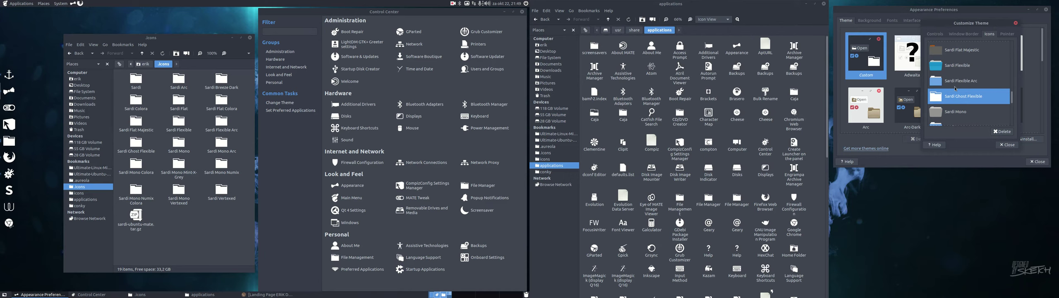
{"action": "left_click", "coordinate": [957, 85]}
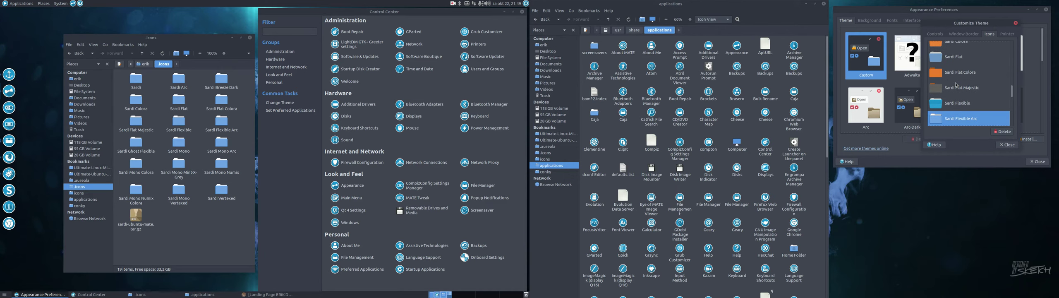
{"action": "left_click", "coordinate": [954, 72]}
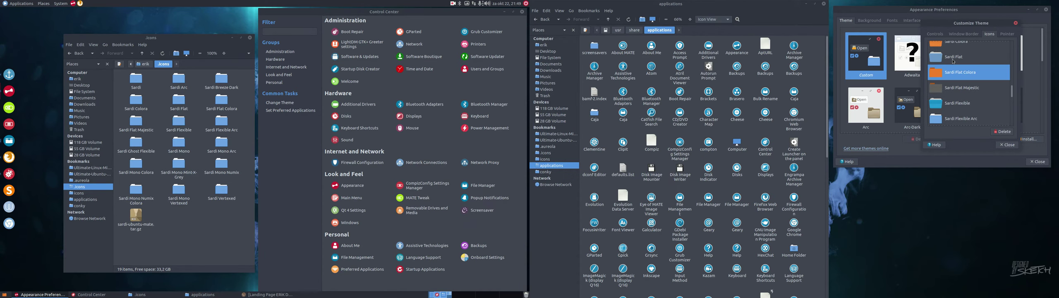
{"action": "left_click", "coordinate": [954, 61]}
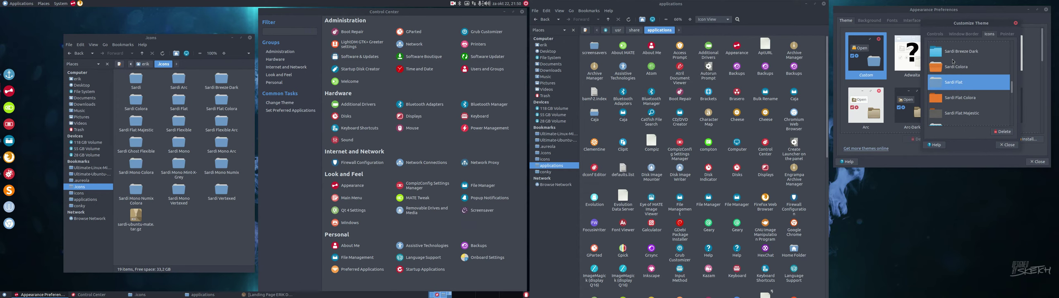
{"action": "left_click", "coordinate": [953, 62]}
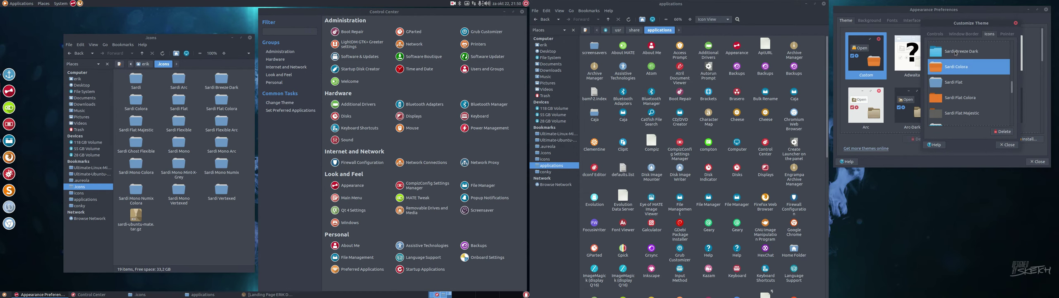
{"action": "left_click", "coordinate": [952, 64]}
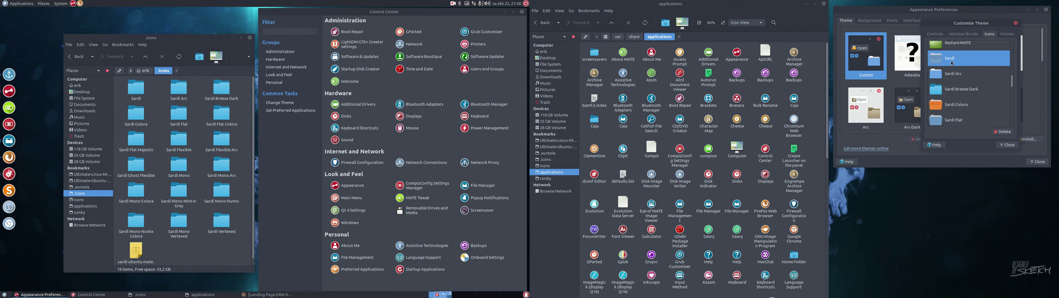